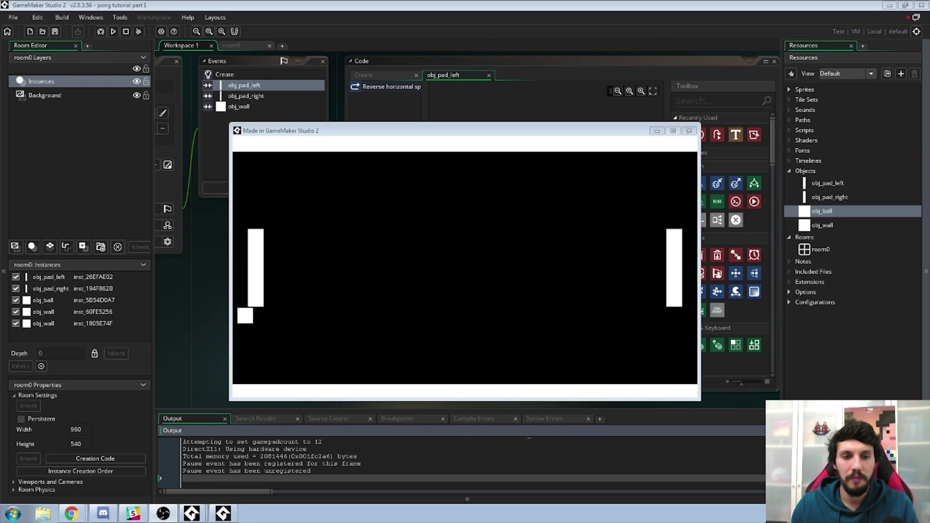
# Play a round moving the left paddle with W and S, then close the game window
pyautogui.click(480, 274)
pyautogui.press('w')
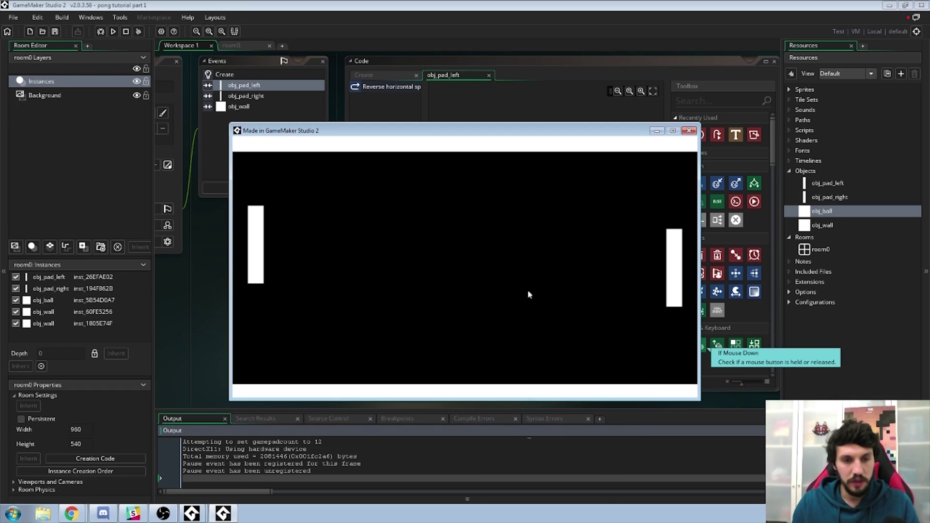
pyautogui.press('s')
pyautogui.press('w')
pyautogui.press('s')
pyautogui.click(688, 131)
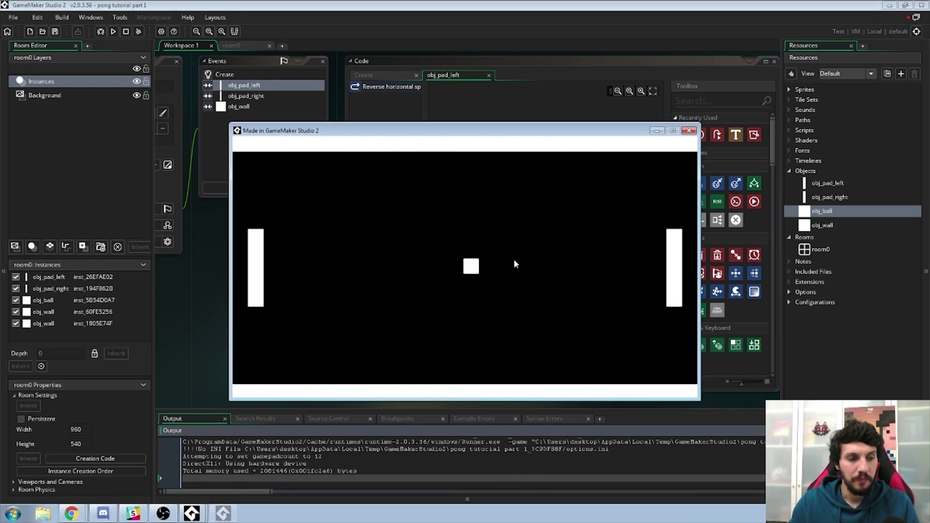
# Play again with both paddles (Up/Down, W/S) until the ball escapes left, then close the game
pyautogui.press('Up')
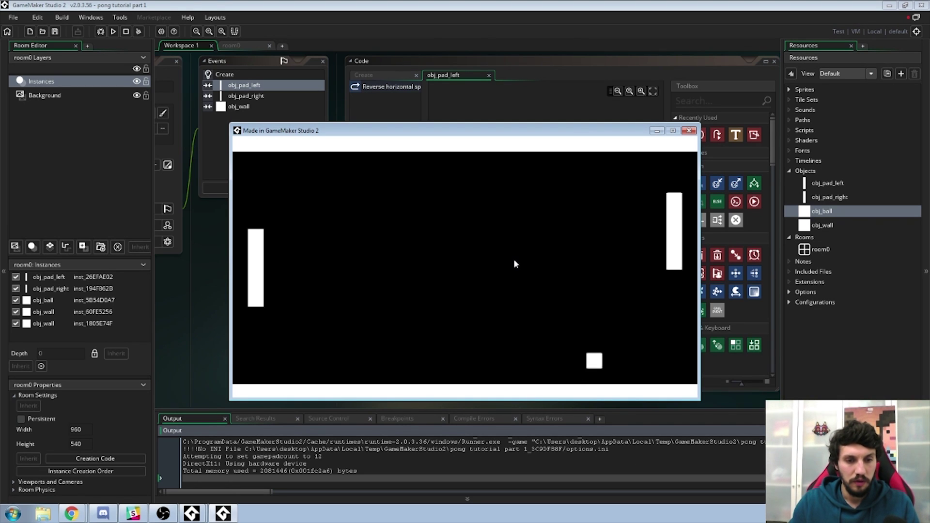
pyautogui.press('Down')
pyautogui.press('s')
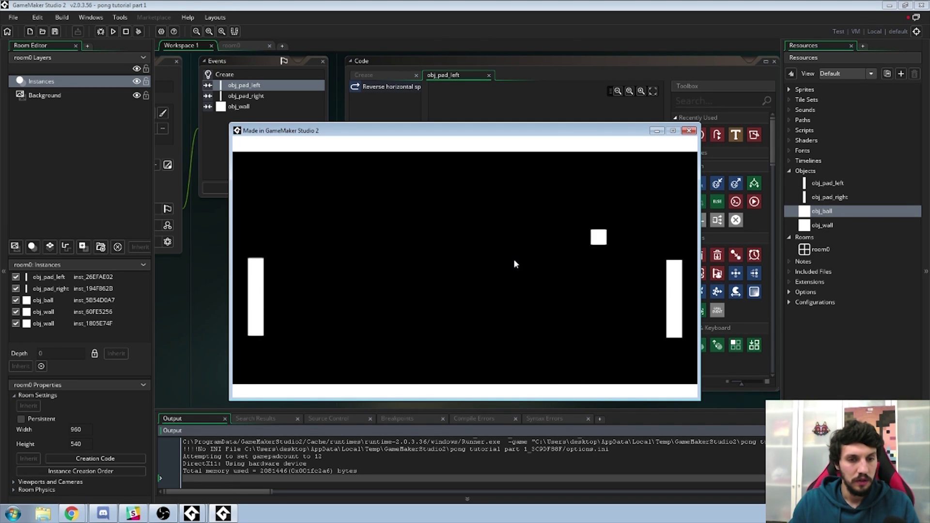
pyautogui.press('w')
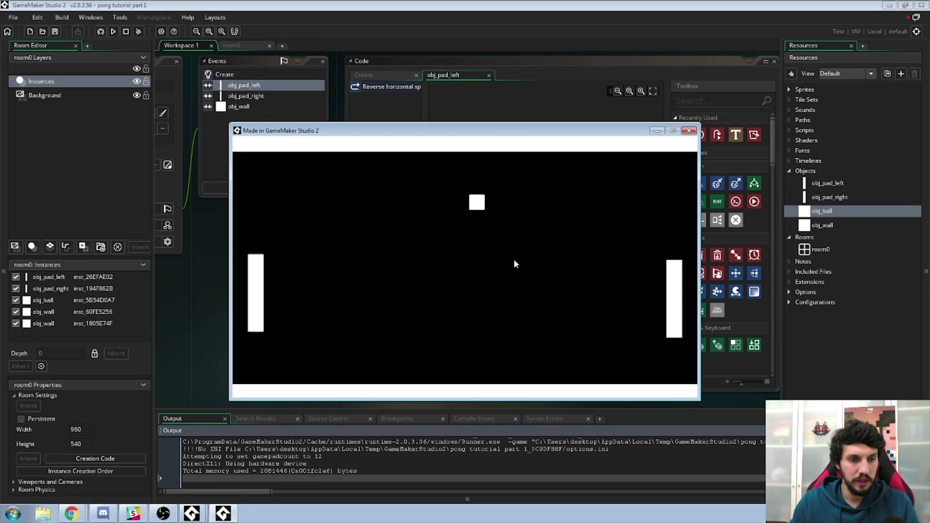
pyautogui.press('w')
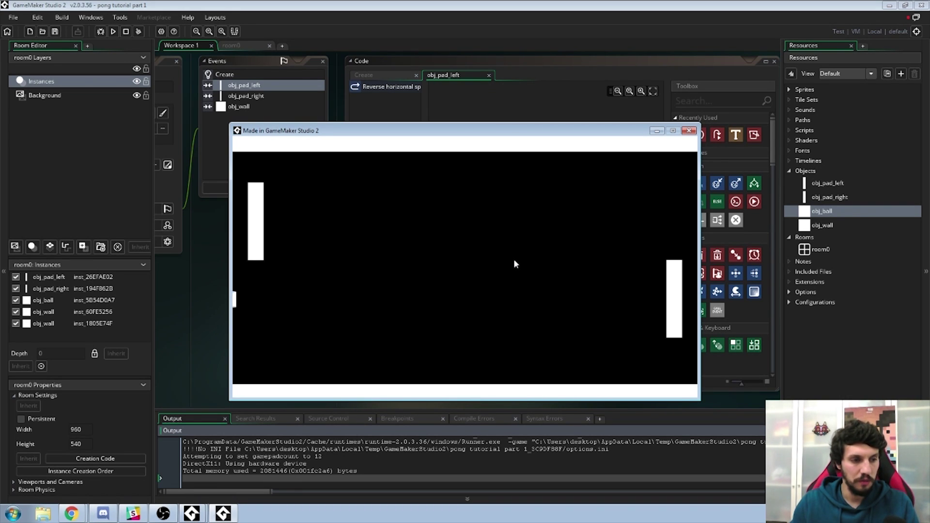
pyautogui.press('s')
pyautogui.click(689, 131)
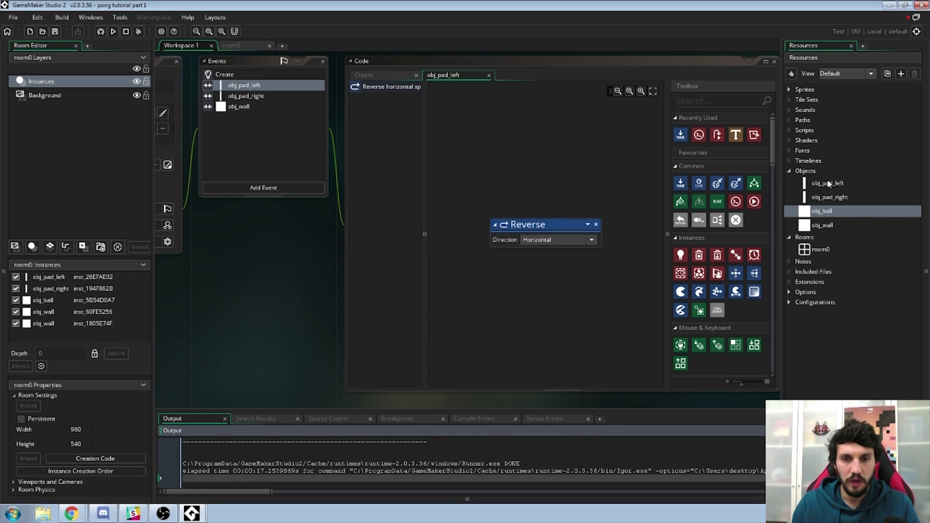
# Create a new sprite from the Sprites group in the Resources panel
pyautogui.doubleClick(797, 89)
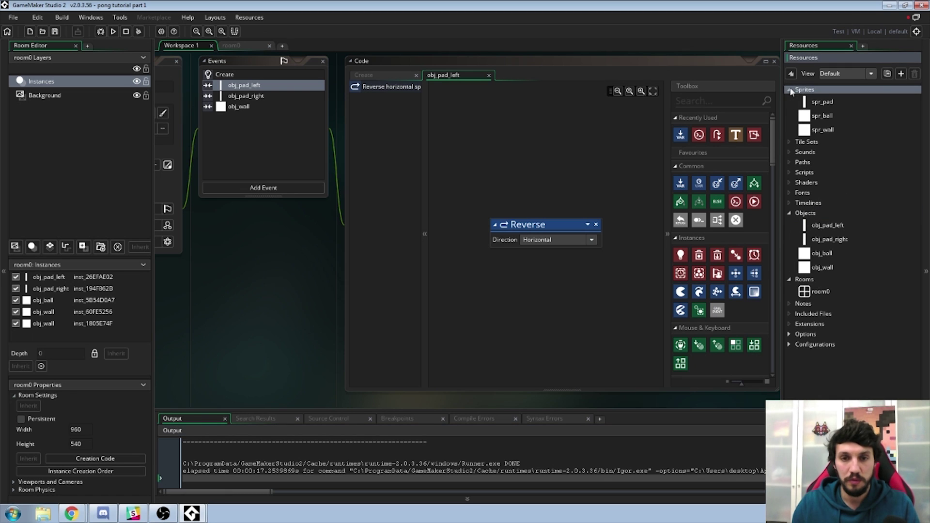
pyautogui.rightClick(836, 89)
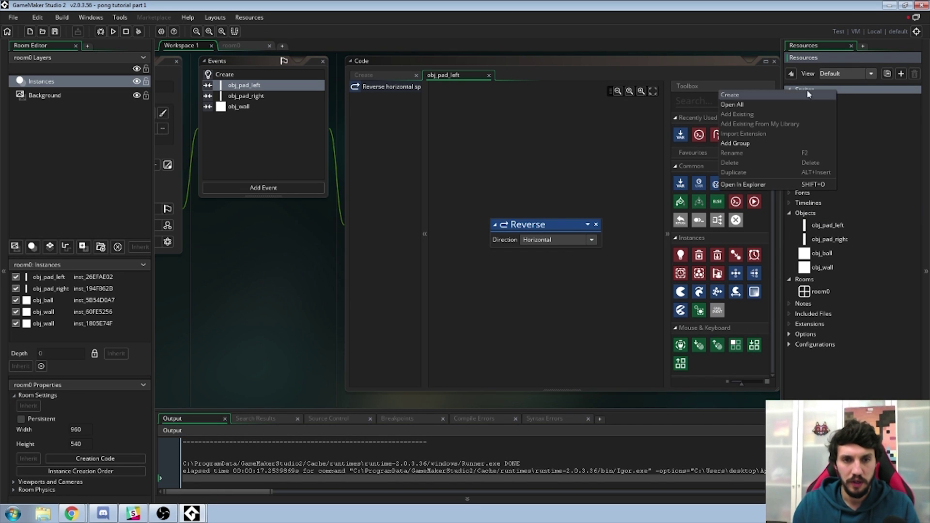
pyautogui.click(785, 92)
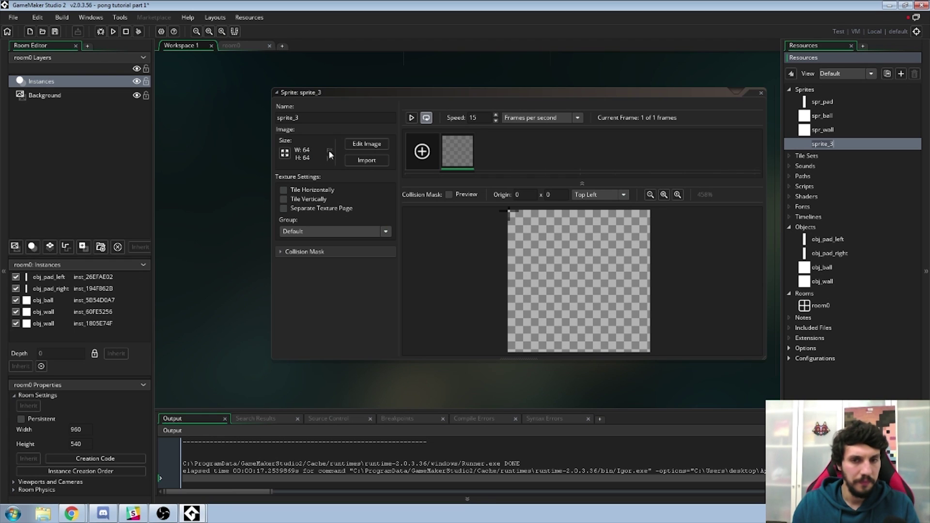
pyautogui.doubleClick(821, 117)
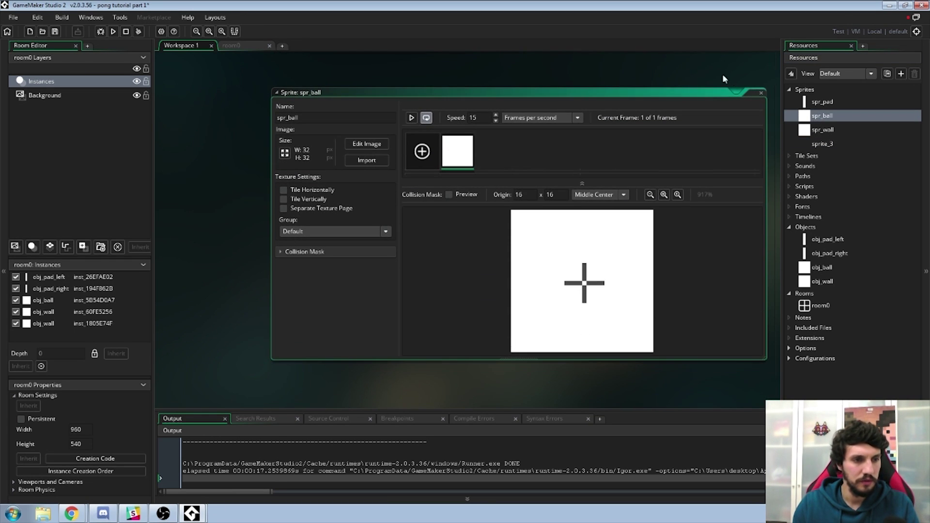
pyautogui.doubleClick(830, 144)
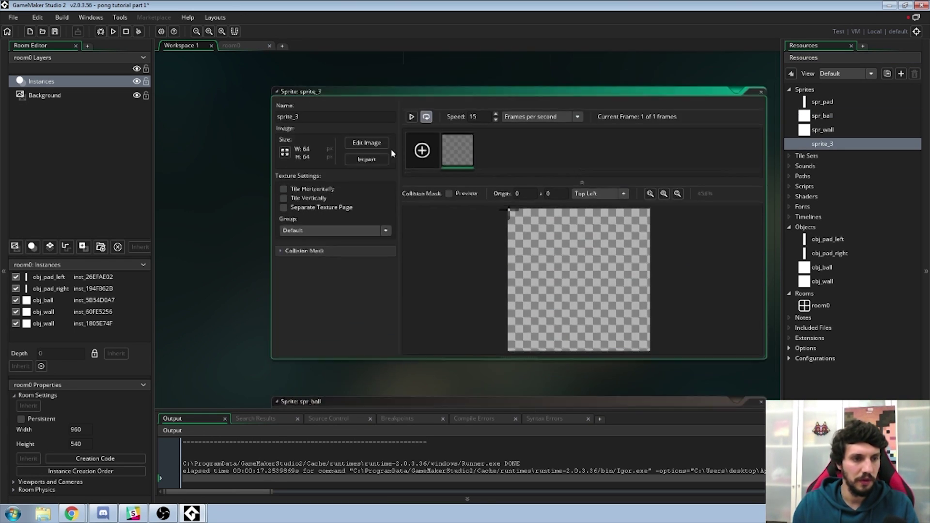
# Rename the new sprite to spr_goal and bring up its resize settings
pyautogui.doubleClick(329, 121)
pyautogui.write('spr_w')
pyautogui.press('BackSpace')
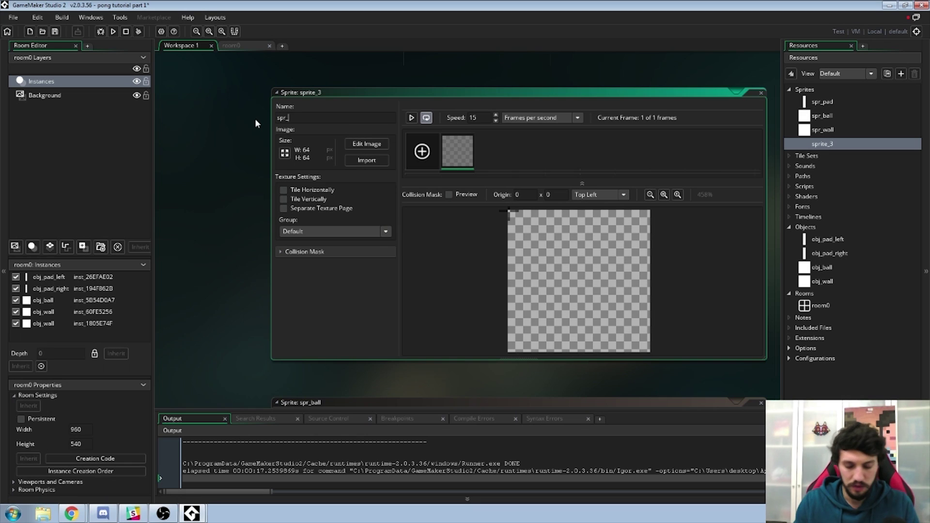
pyautogui.write('goal')
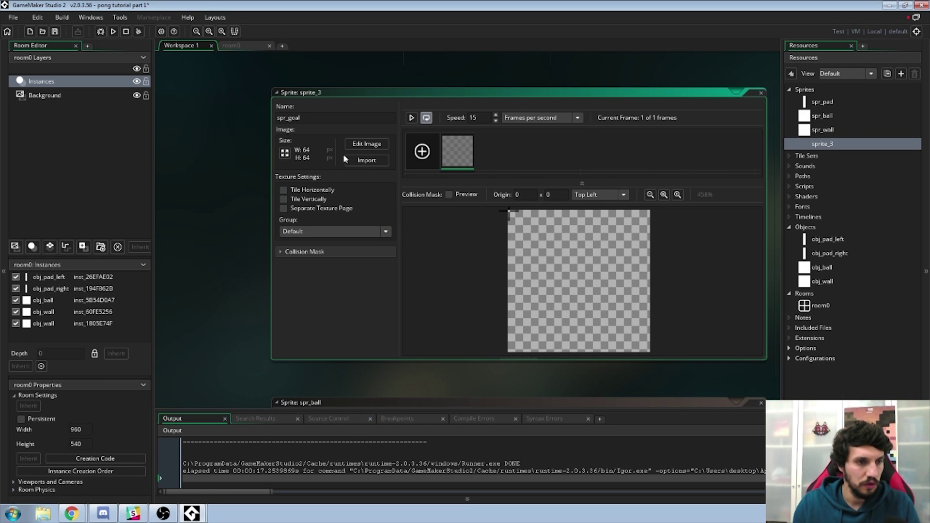
pyautogui.click(285, 154)
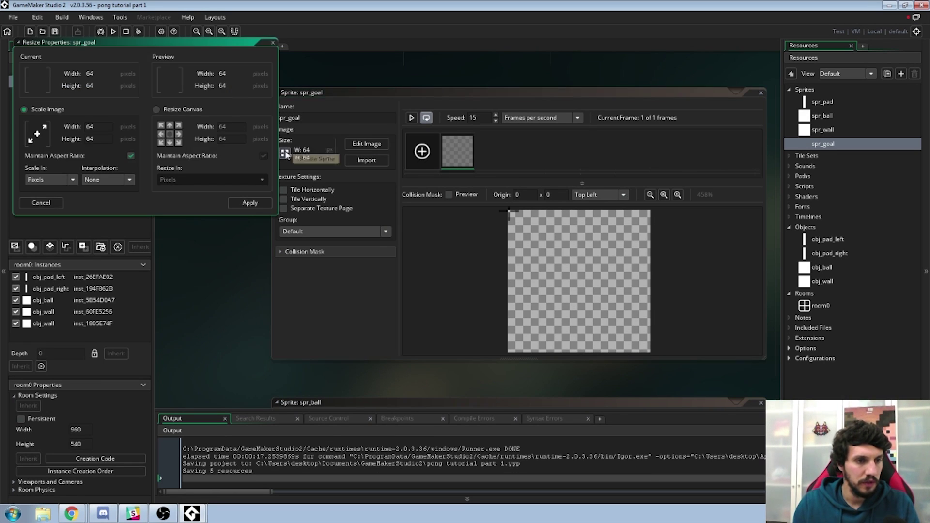
# Set the Scale Image Width to 32 and apply, making spr_goal 32×32 pixels
pyautogui.click(98, 127)
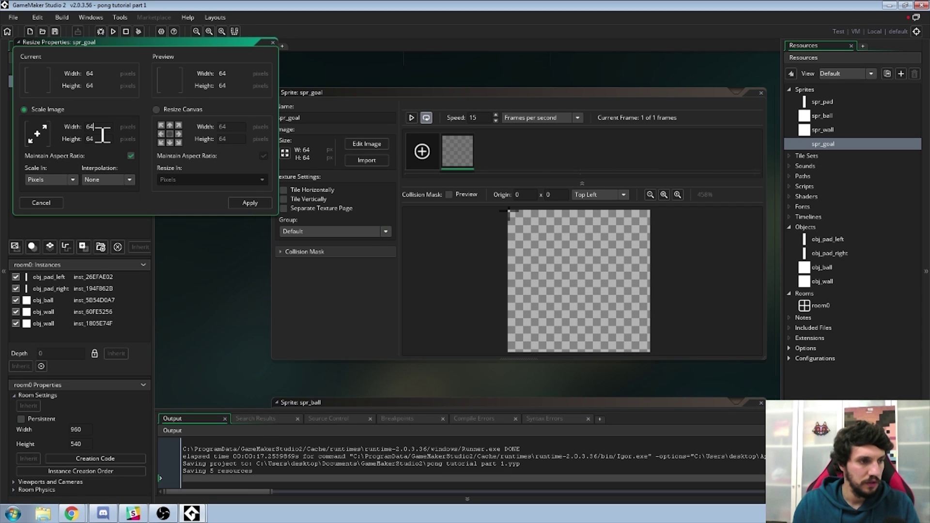
pyautogui.moveTo(99, 127); pyautogui.dragTo(42, 135)
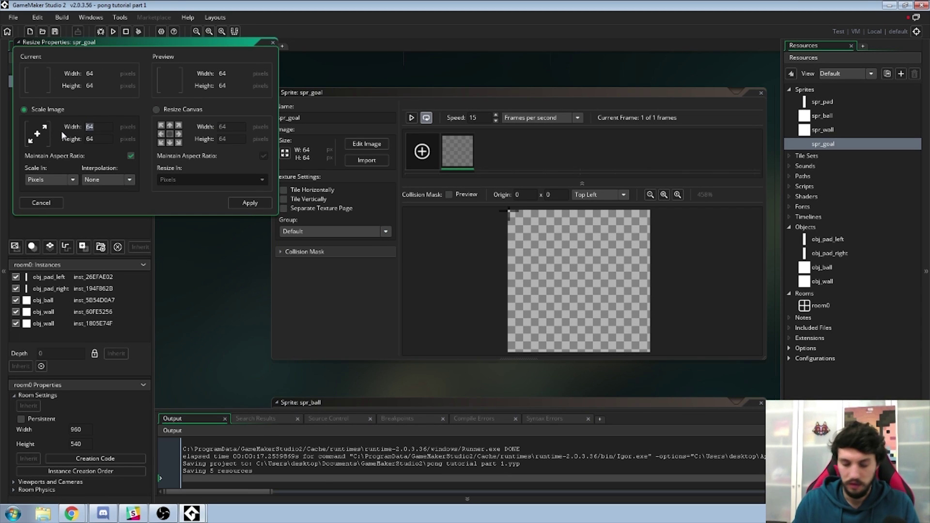
pyautogui.write('32')
pyautogui.press('Tab')
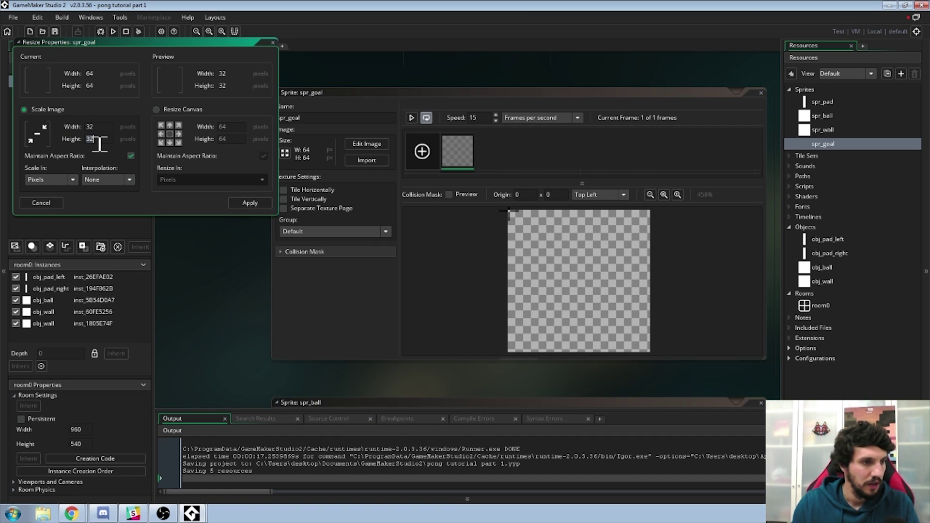
pyautogui.click(242, 203)
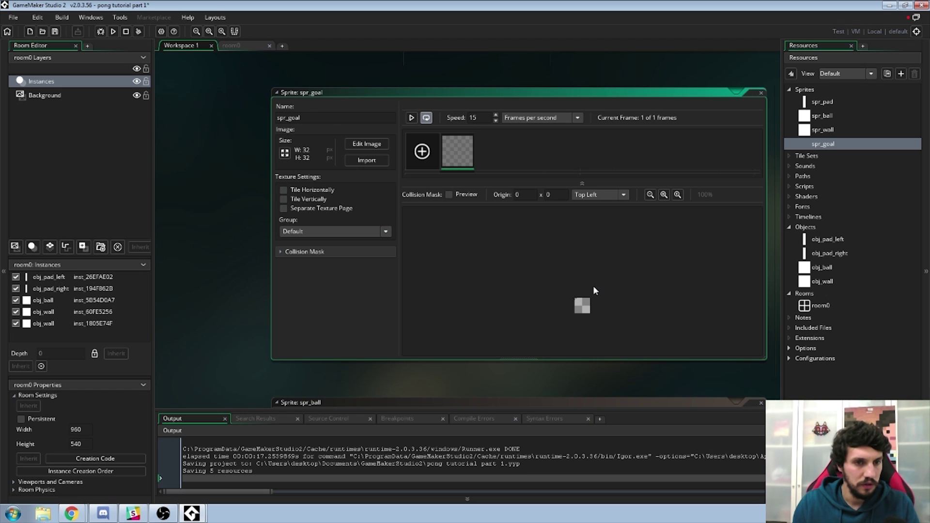
pyautogui.scroll(5, 590, 308)
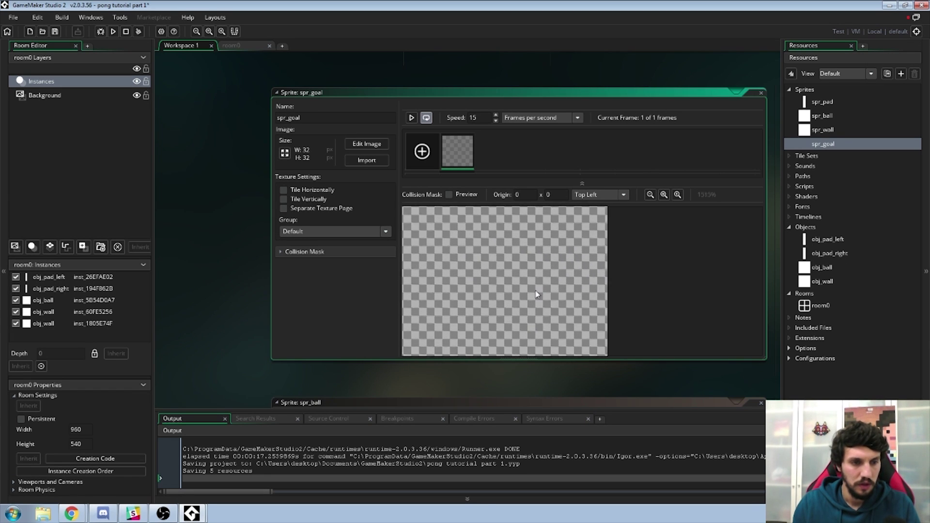
pyautogui.scroll(-2, 530, 288)
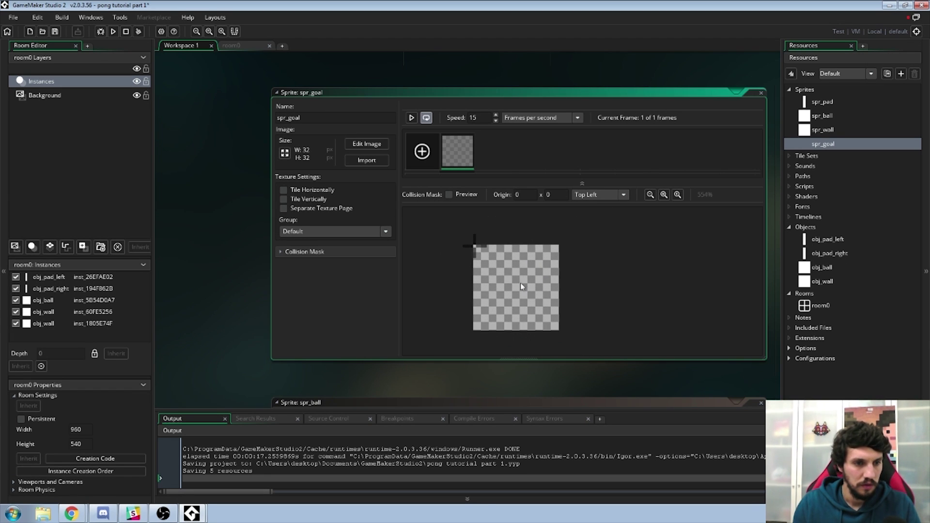
# Use the Fill tool to fill the spr_goal canvas solid red
pyautogui.click(377, 148)
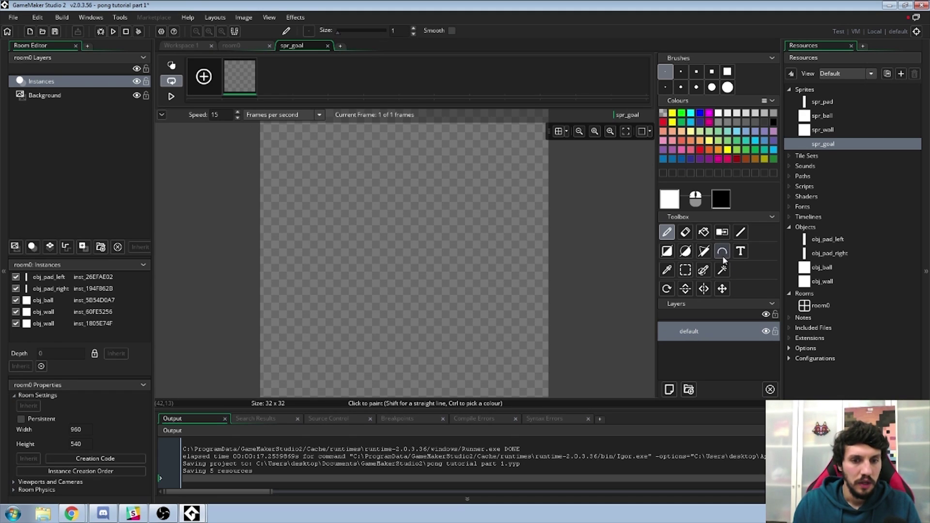
pyautogui.click(703, 233)
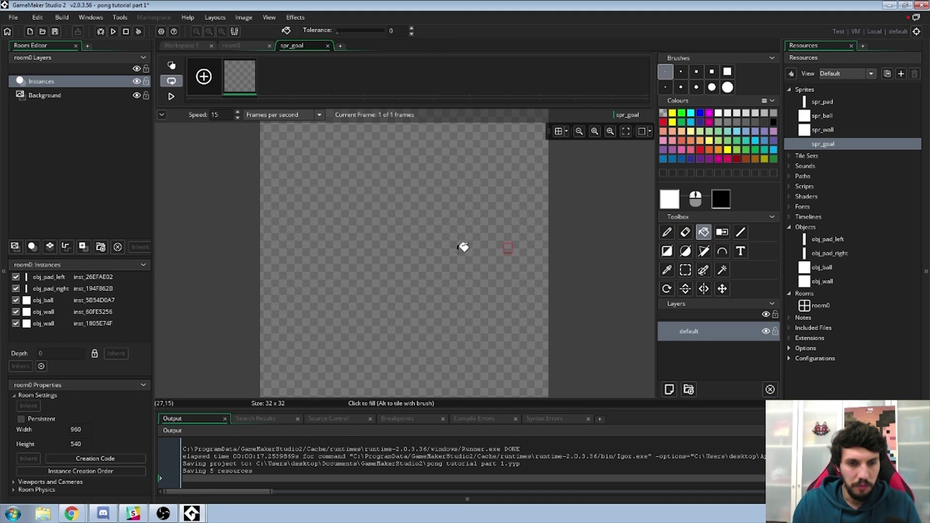
pyautogui.rightClick(436, 246)
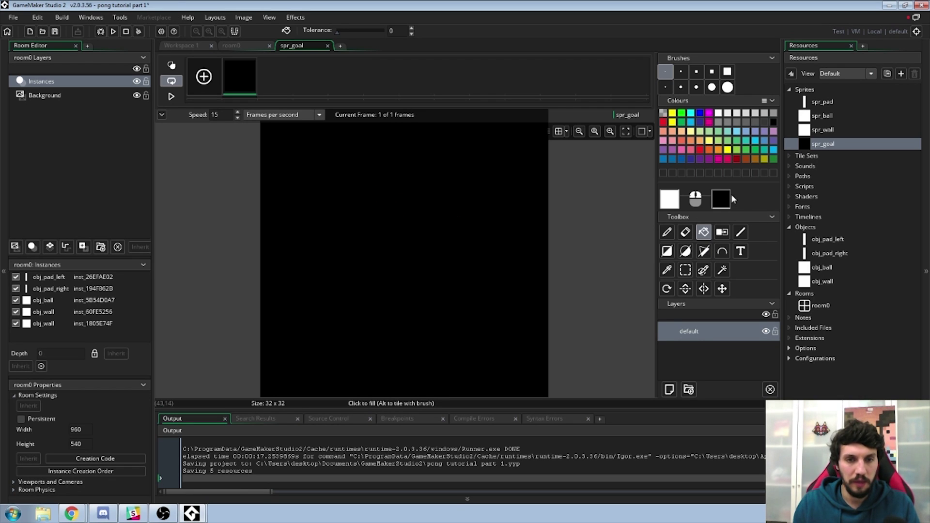
pyautogui.click(664, 122)
pyautogui.click(395, 215)
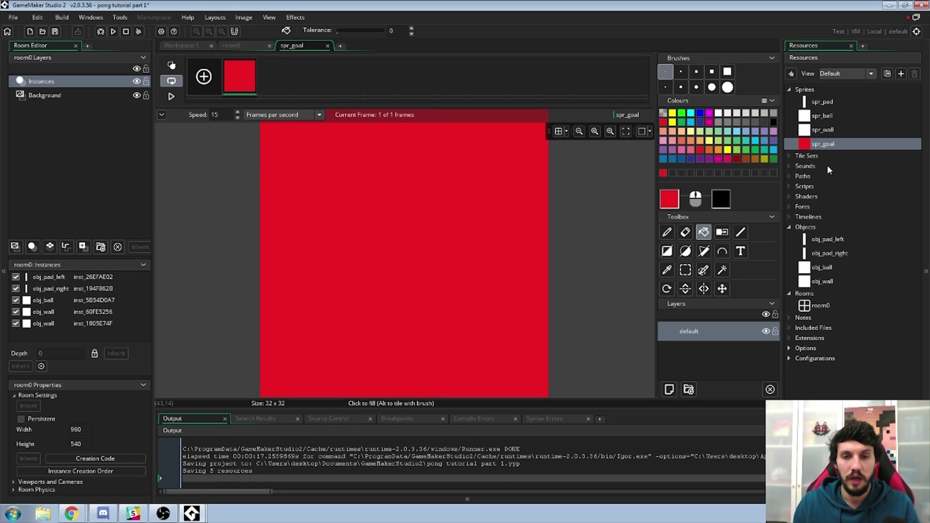
pyautogui.click(827, 283)
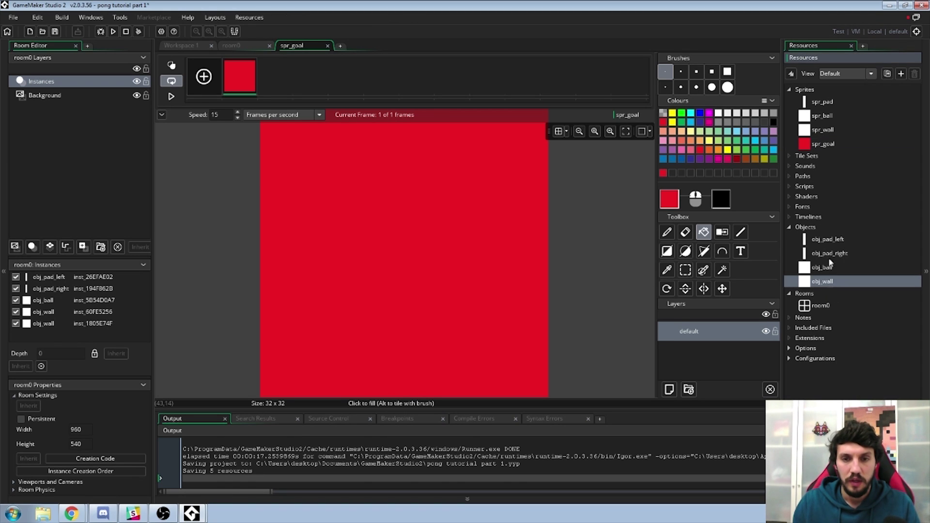
# Create an object named obj_goal_left and assign it the spr_goal sprite
pyautogui.rightClick(831, 284)
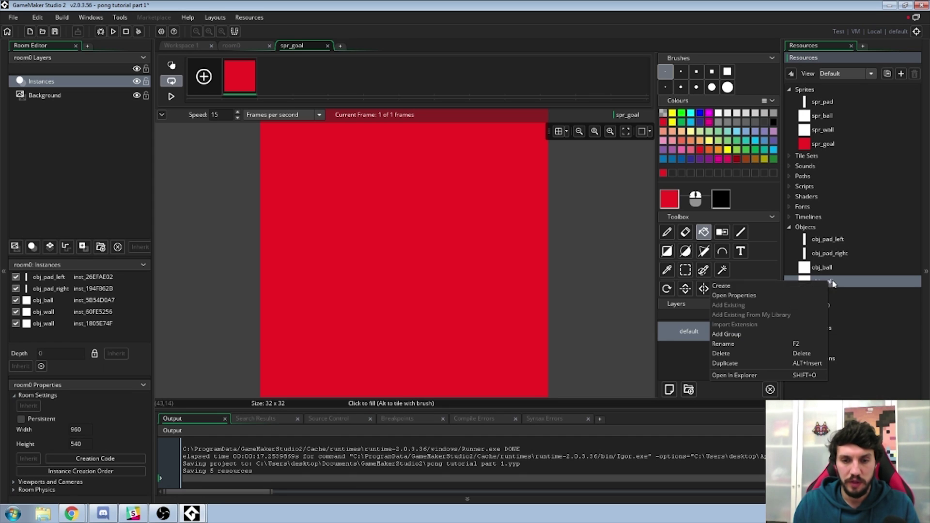
pyautogui.click(808, 284)
pyautogui.write('obj')
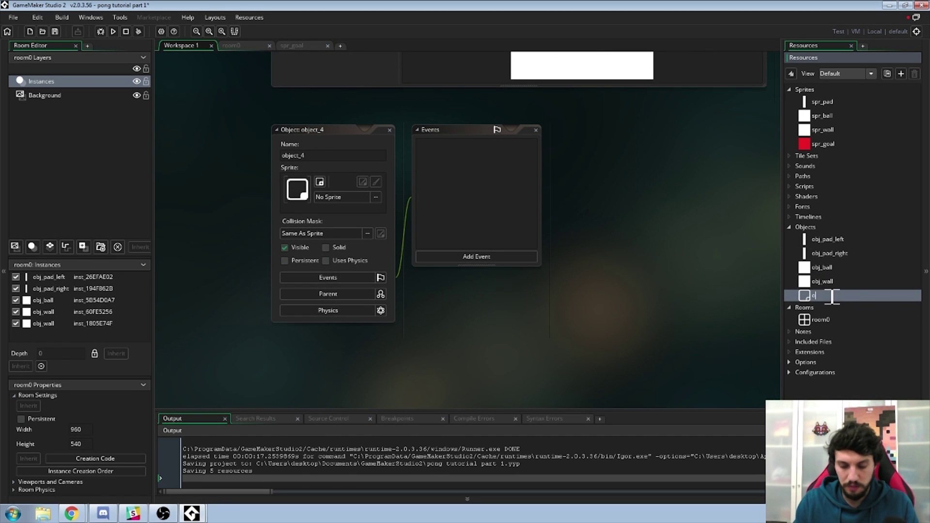
pyautogui.write('^_')
pyautogui.click(359, 162)
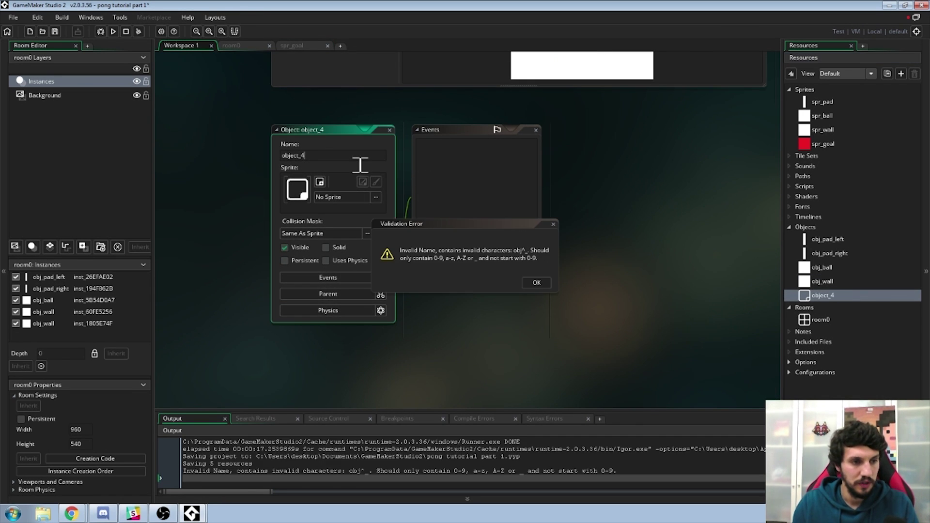
pyautogui.click(541, 284)
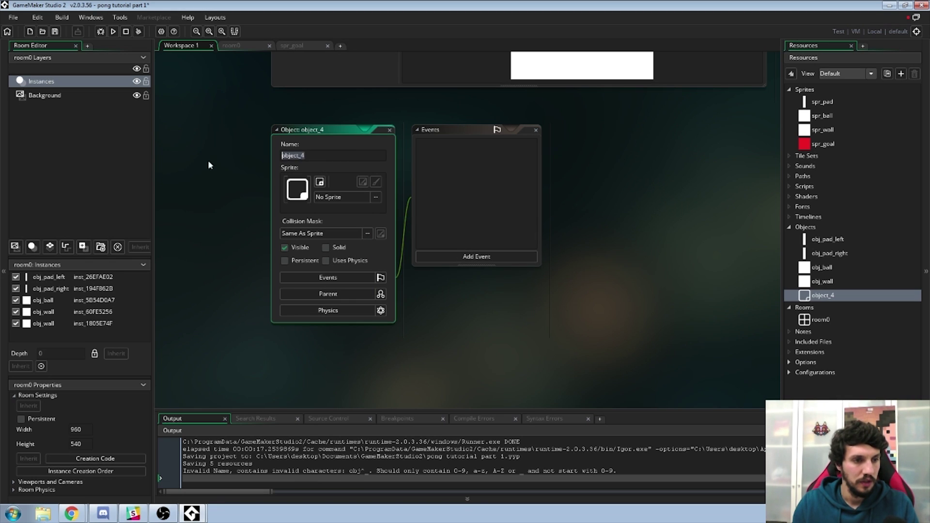
pyautogui.write('obj_')
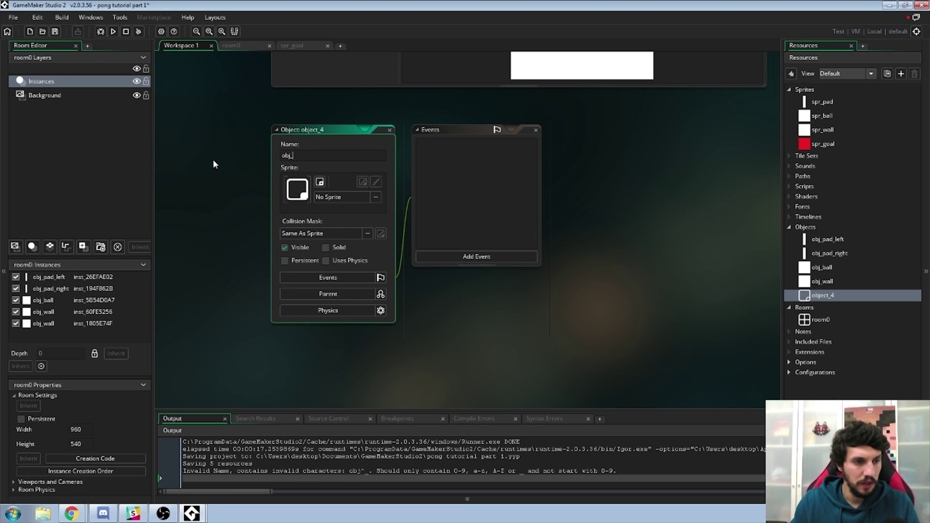
pyautogui.write('goal_')
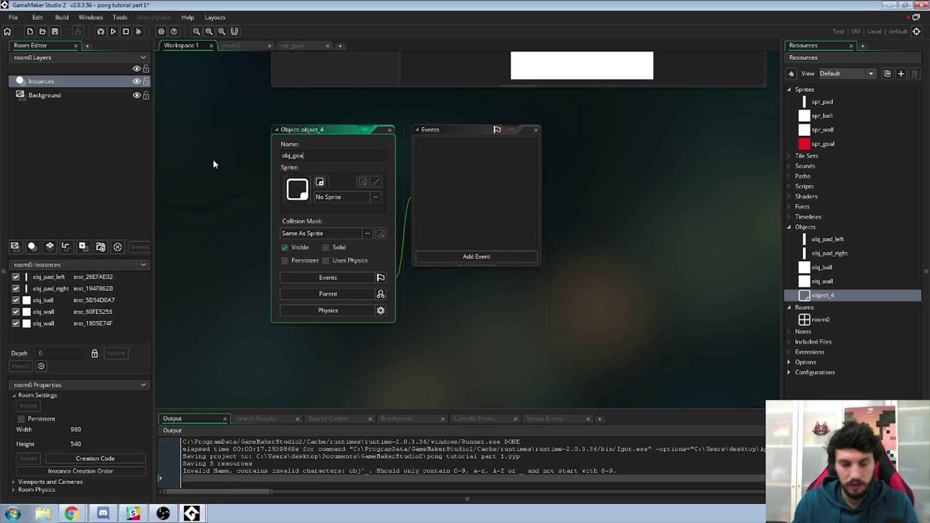
pyautogui.write('left')
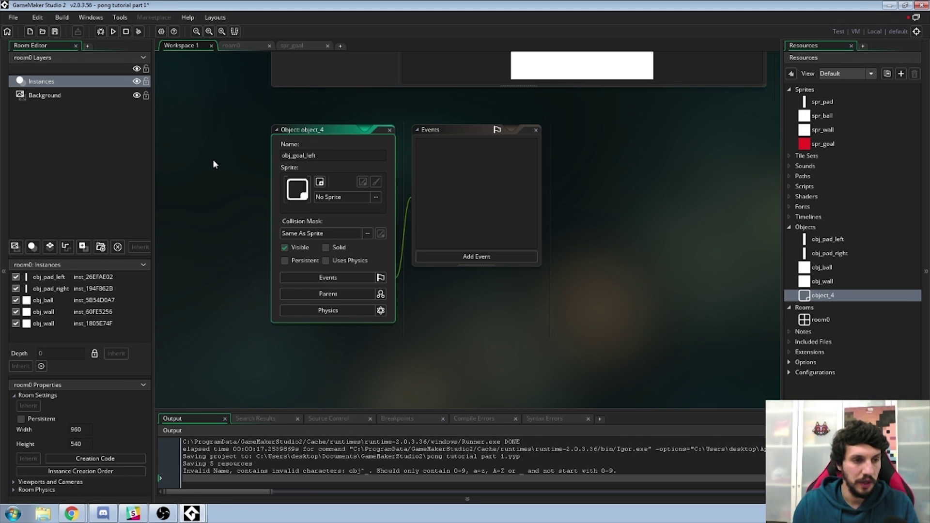
pyautogui.click(376, 197)
pyautogui.click(380, 246)
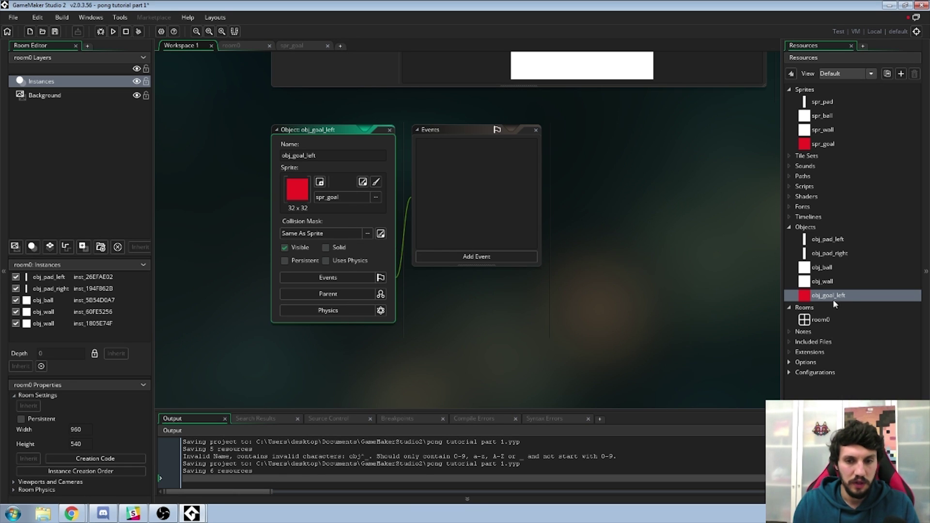
# Duplicate obj_goal_left and rename the copy obj_goal_right
pyautogui.rightClick(845, 297)
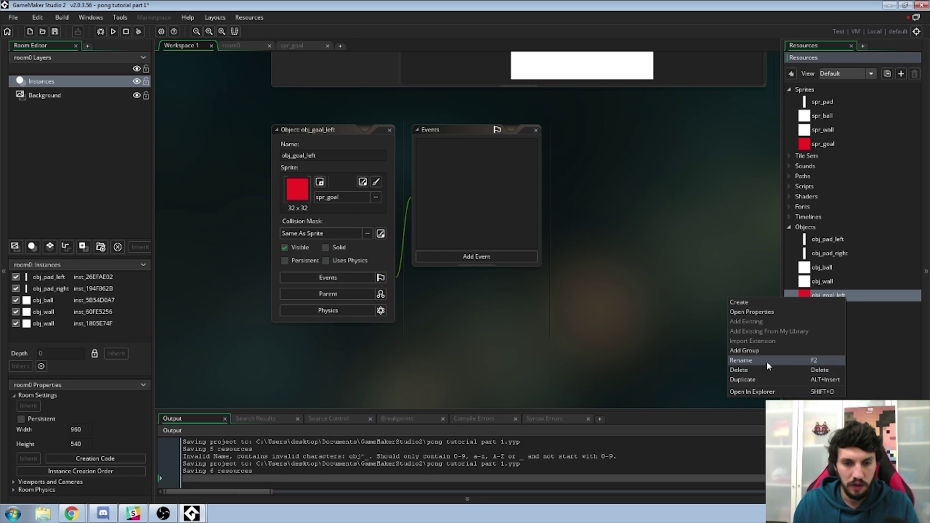
pyautogui.click(749, 380)
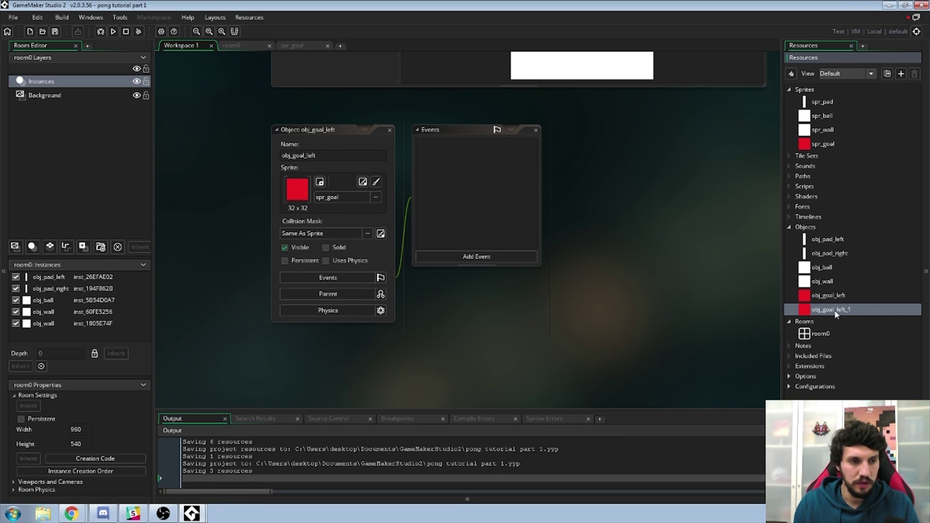
pyautogui.doubleClick(835, 311)
pyautogui.click(376, 160)
pyautogui.press('BackSpace')
pyautogui.press('BackSpace')
pyautogui.press('BackSpace')
pyautogui.press('BackSpace')
pyautogui.press('BackSpace')
pyautogui.press('BackSpace')
pyautogui.write('right')
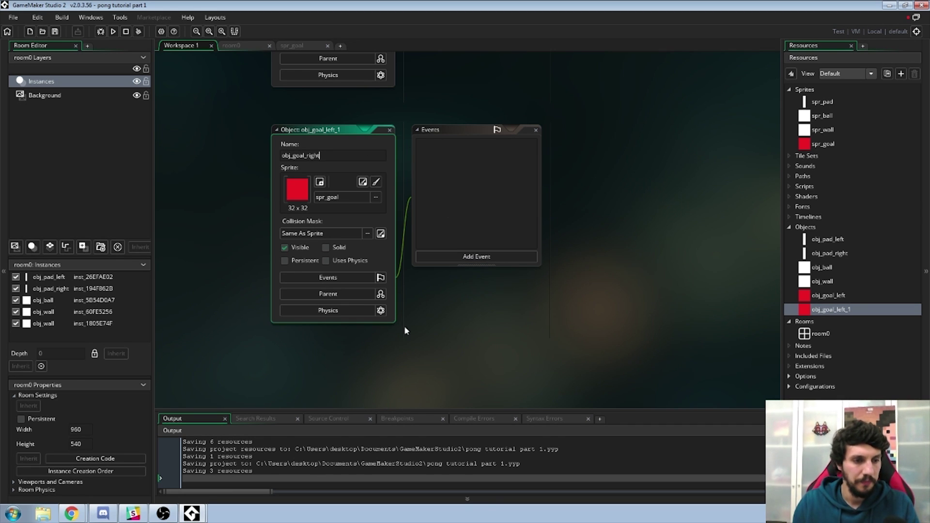
pyautogui.click(818, 336)
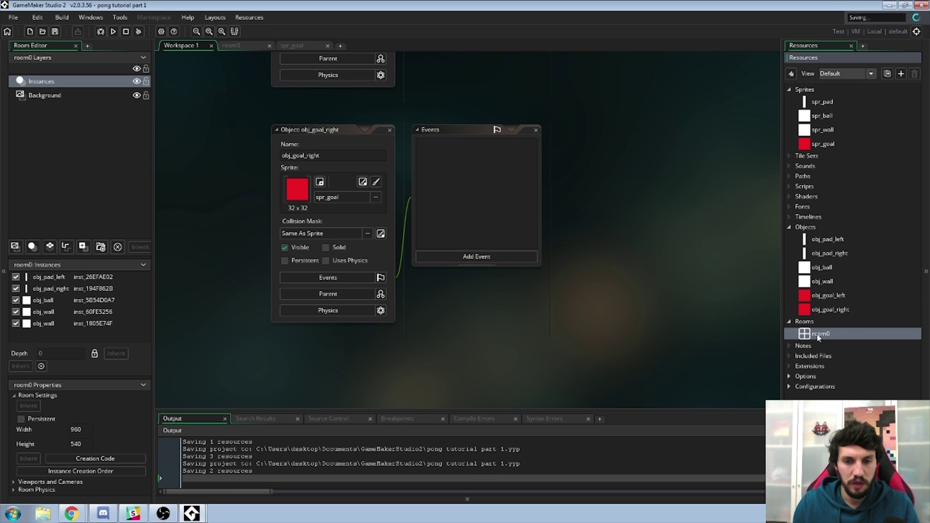
pyautogui.doubleClick(807, 337)
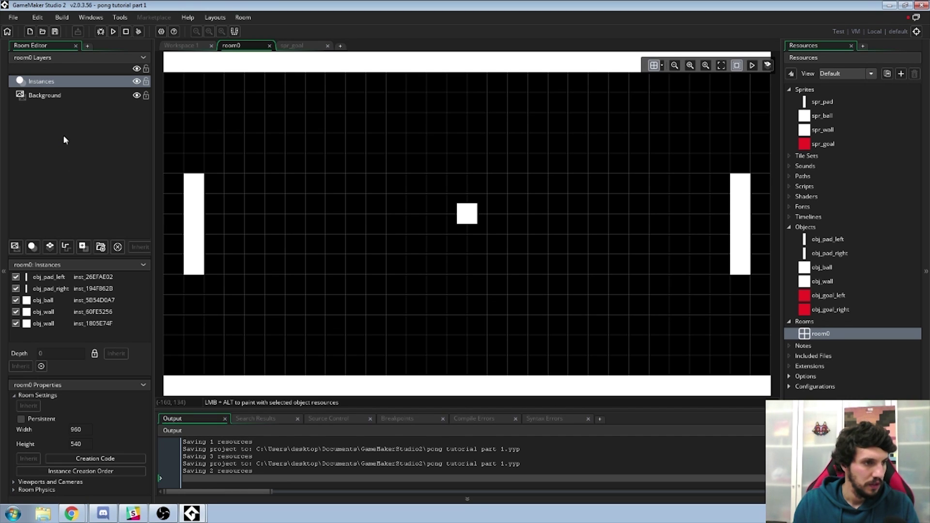
# On the Instances layer, place an obj_goal_left strip along room0's left edge
pyautogui.click(73, 85)
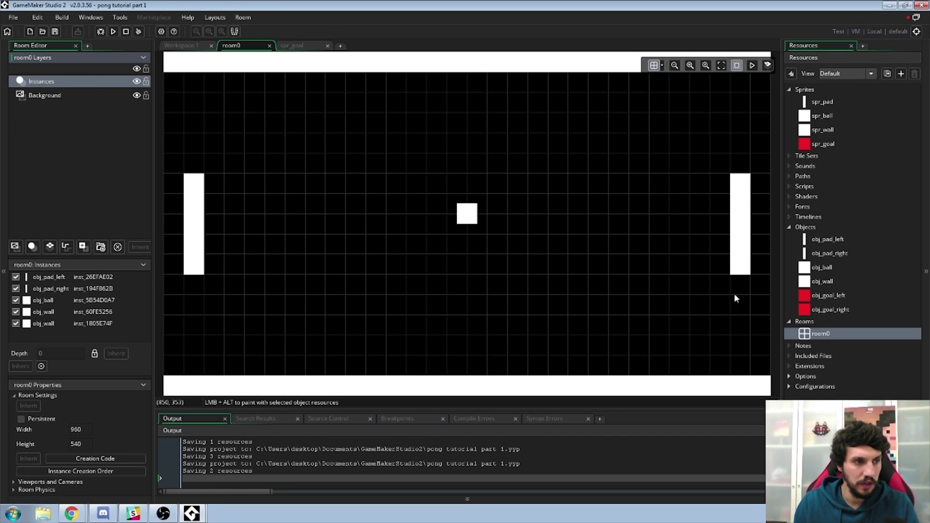
pyautogui.click(823, 295)
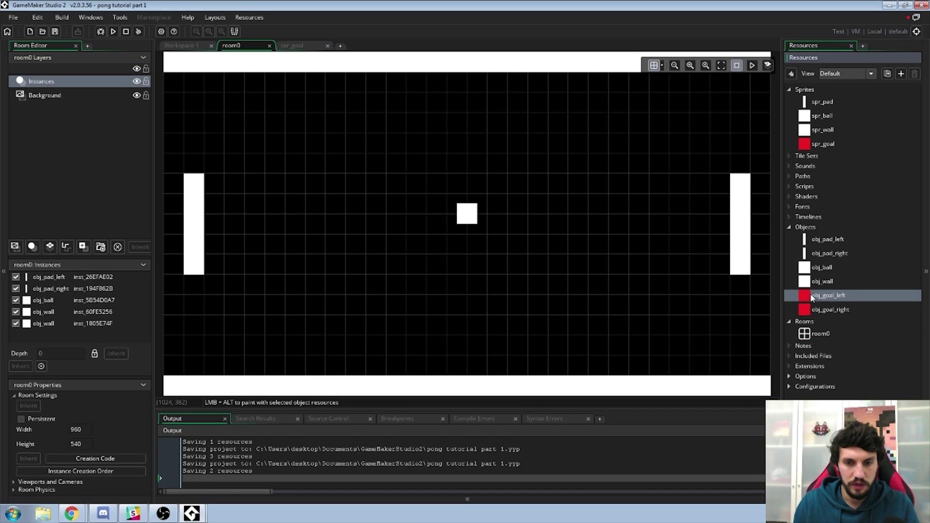
pyautogui.moveTo(803, 295); pyautogui.dragTo(181, 372)
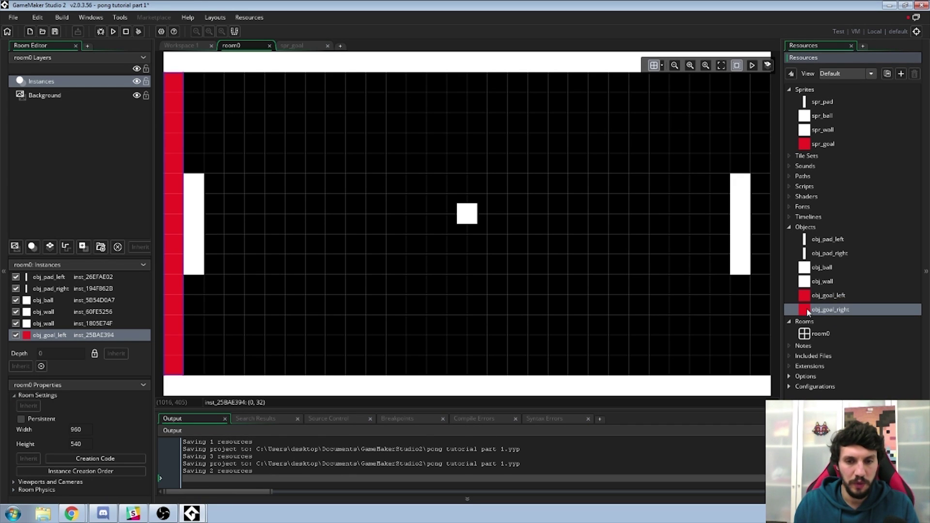
# Place an obj_goal_right instance at the top-right corner and stretch it down the full right edge
pyautogui.moveTo(807, 308); pyautogui.dragTo(763, 89)
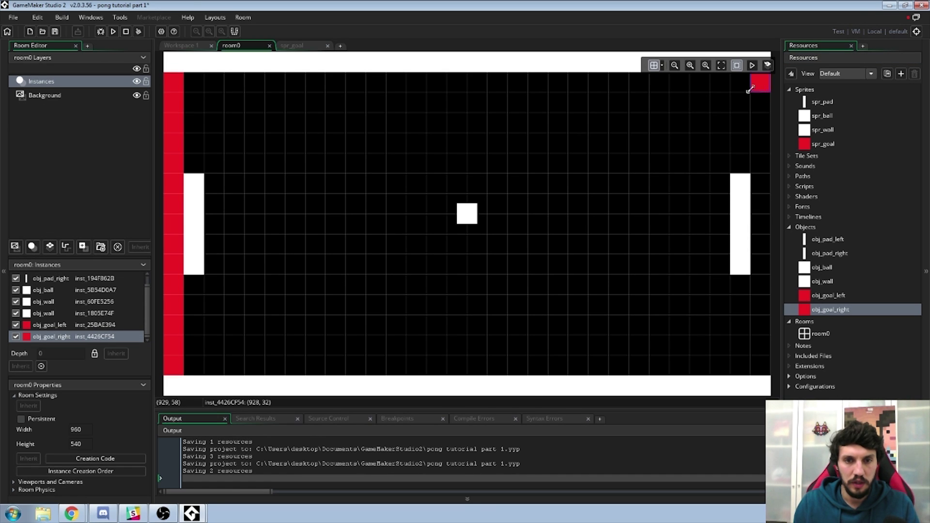
pyautogui.moveTo(750, 91); pyautogui.dragTo(746, 374)
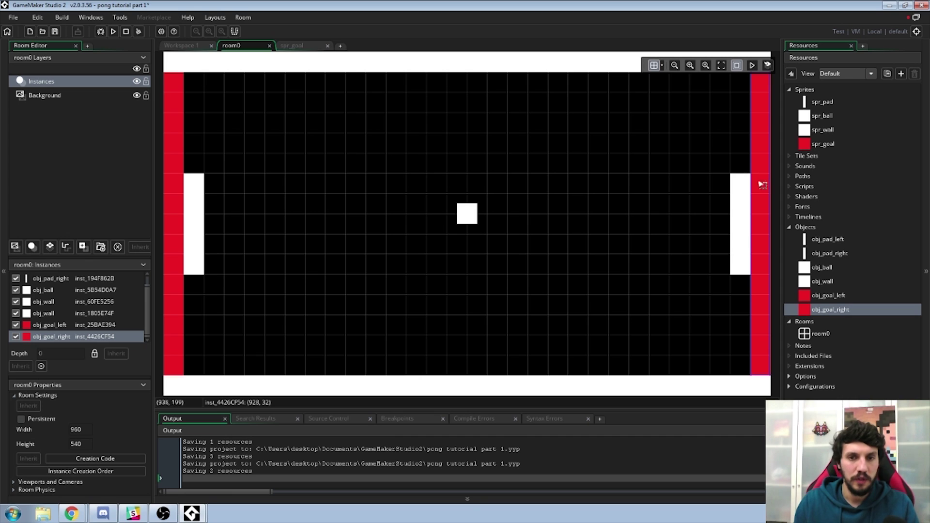
pyautogui.scroll(-1, 244, 187)
pyautogui.scroll(1, 239, 186)
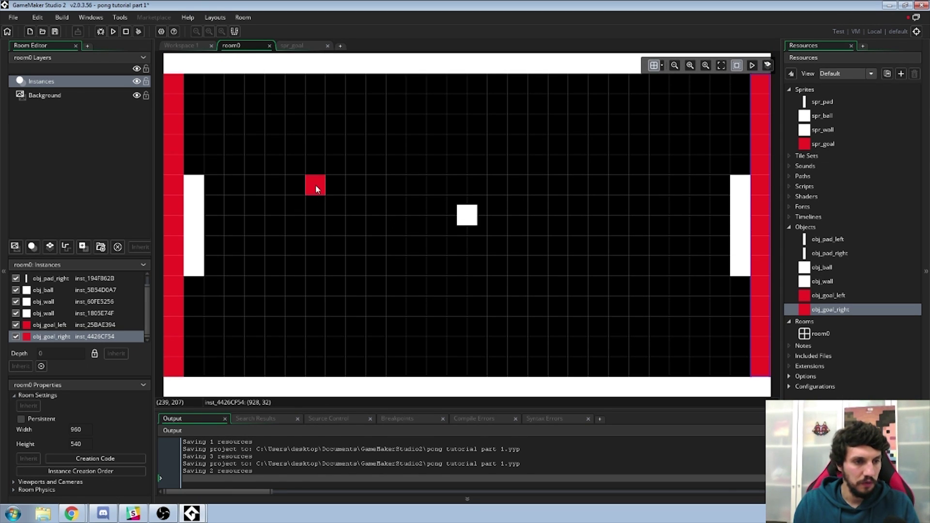
pyautogui.scroll(1, 315, 188)
pyautogui.keyDown('ctrl'); pyautogui.scroll(-2, 317, 196); pyautogui.keyUp('ctrl')
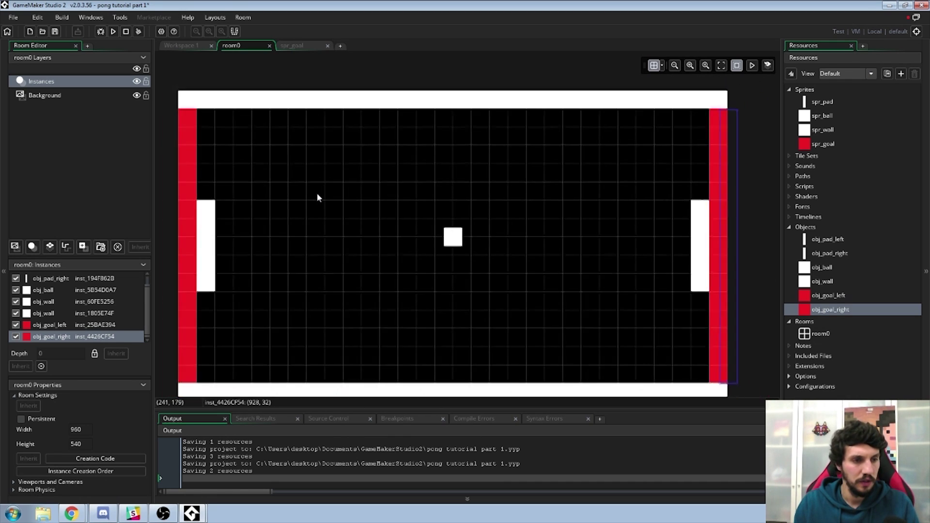
pyautogui.moveTo(339, 216)
pyautogui.mouseDown(button='middle')
pyautogui.moveTo(370, 219)
pyautogui.moveTo(344, 219)
pyautogui.mouseUp(button='middle')
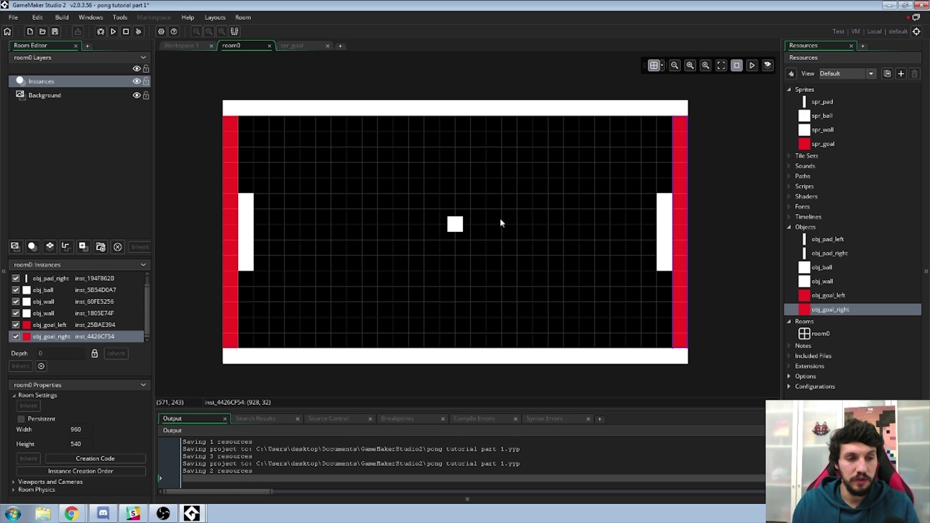
pyautogui.doubleClick(823, 269)
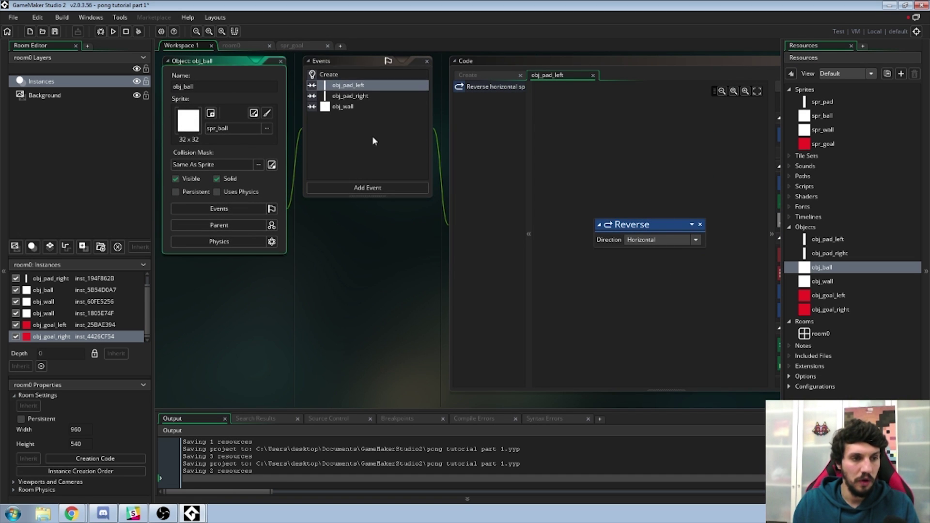
# Add a Collision event with obj_goal_left to obj_ball
pyautogui.click(374, 141)
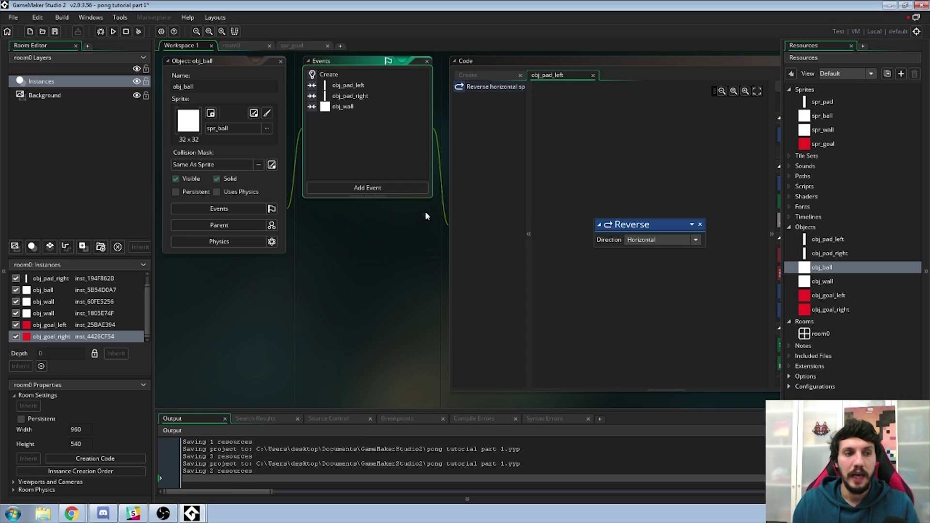
pyautogui.click(391, 190)
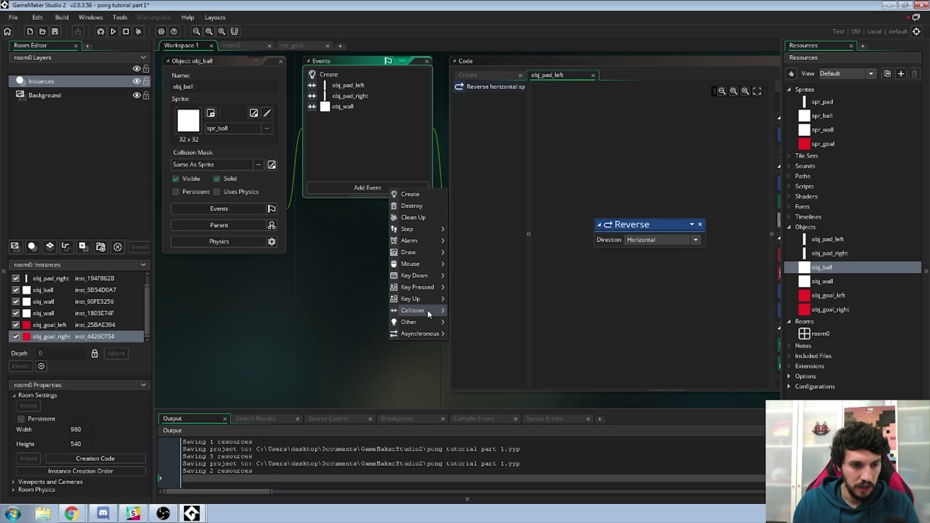
pyautogui.moveTo(428, 309)
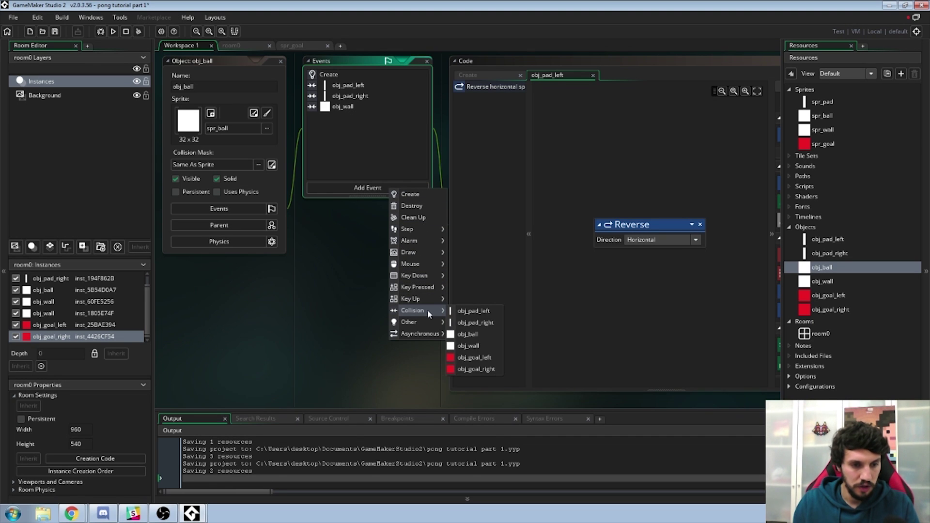
pyautogui.click(490, 357)
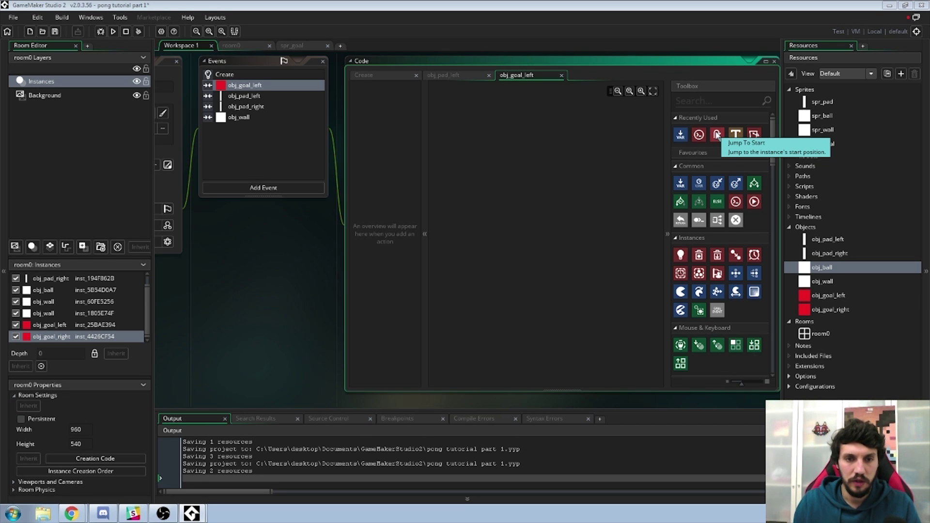
# Add a Jump To Start action to the obj_goal_left collision event
pyautogui.click(709, 103)
pyautogui.write('jump')
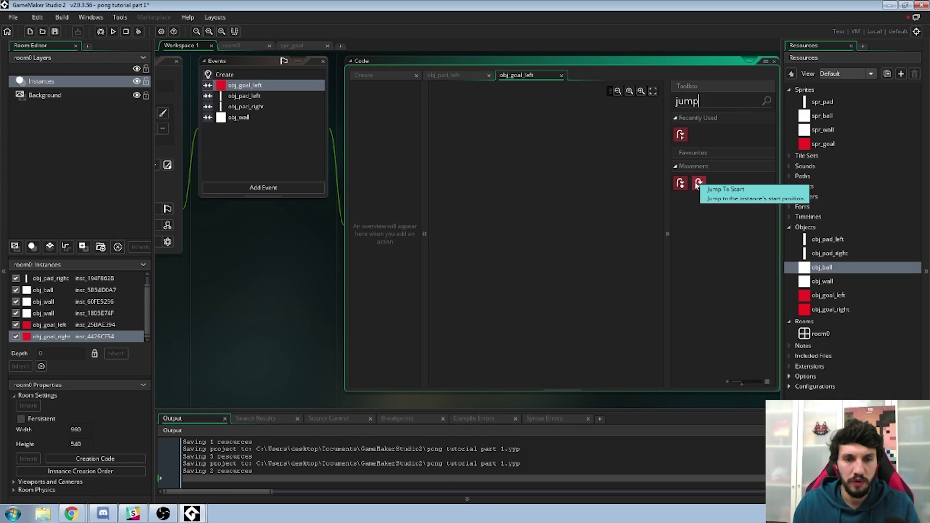
pyautogui.moveTo(700, 183); pyautogui.dragTo(546, 233)
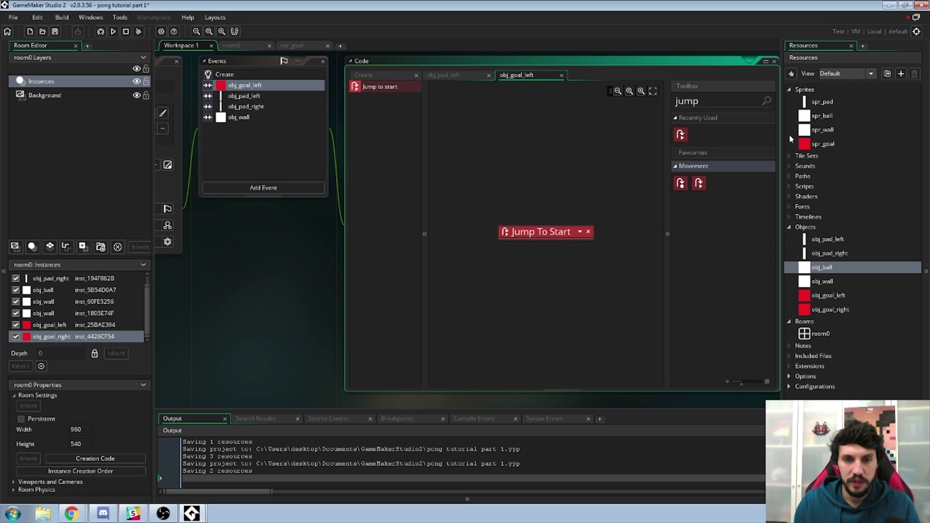
# Add an Assign Variable action below it that sets speed to 6
pyautogui.doubleClick(710, 104)
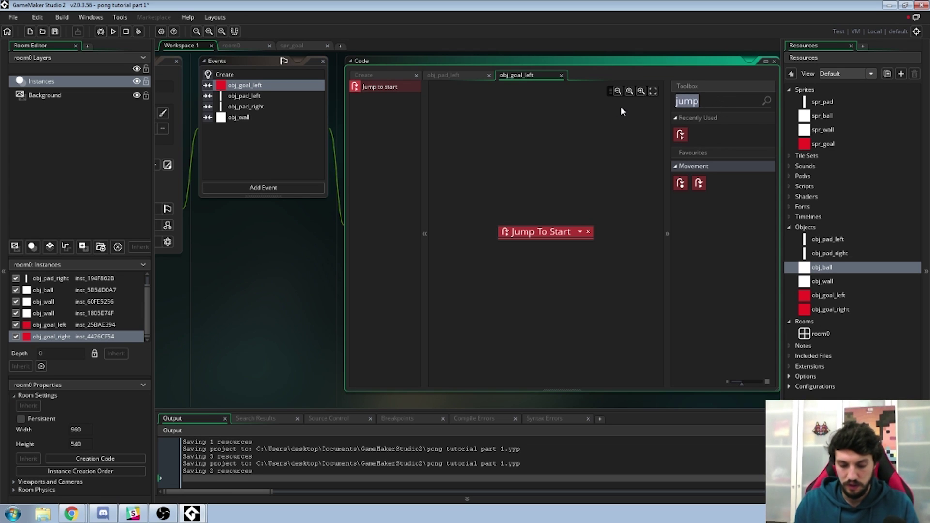
pyautogui.write('spee')
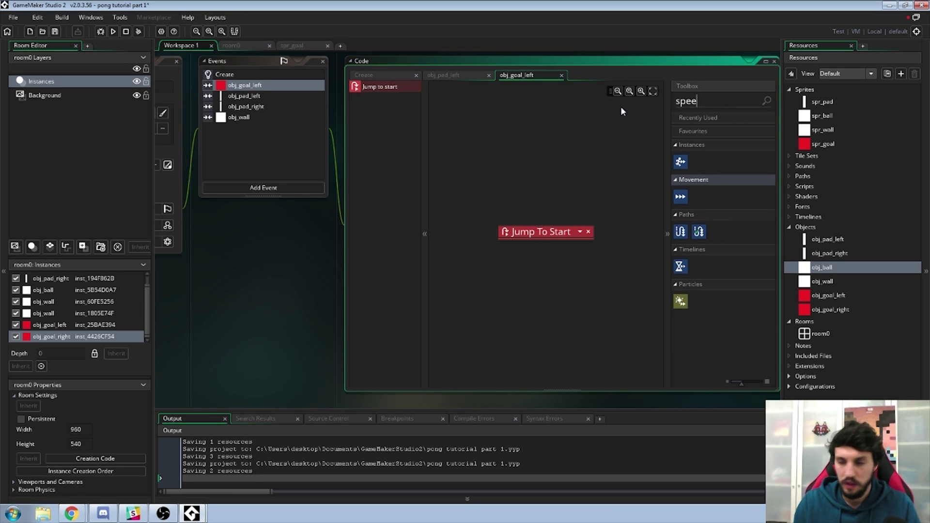
pyautogui.doubleClick(717, 102)
pyautogui.press('BackSpace')
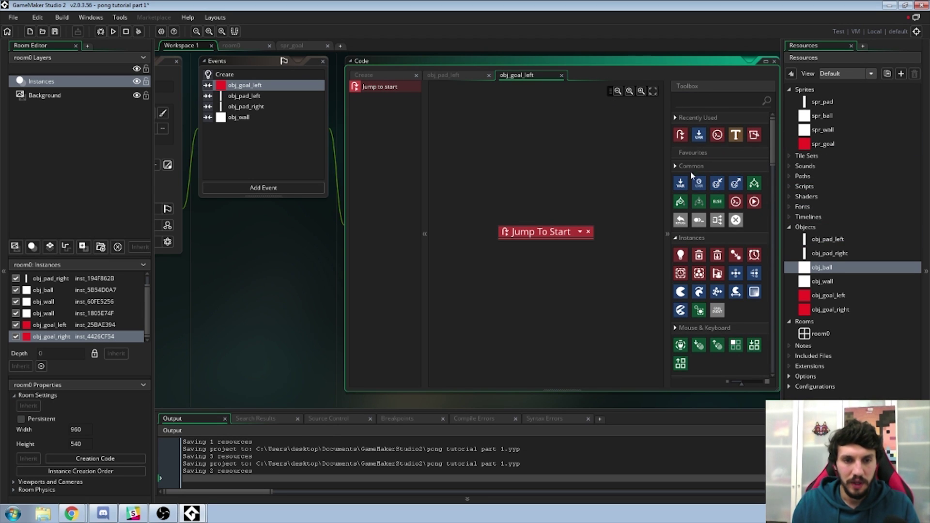
pyautogui.moveTo(682, 184); pyautogui.dragTo(537, 262)
pyautogui.doubleClick(553, 269)
pyautogui.write('speed')
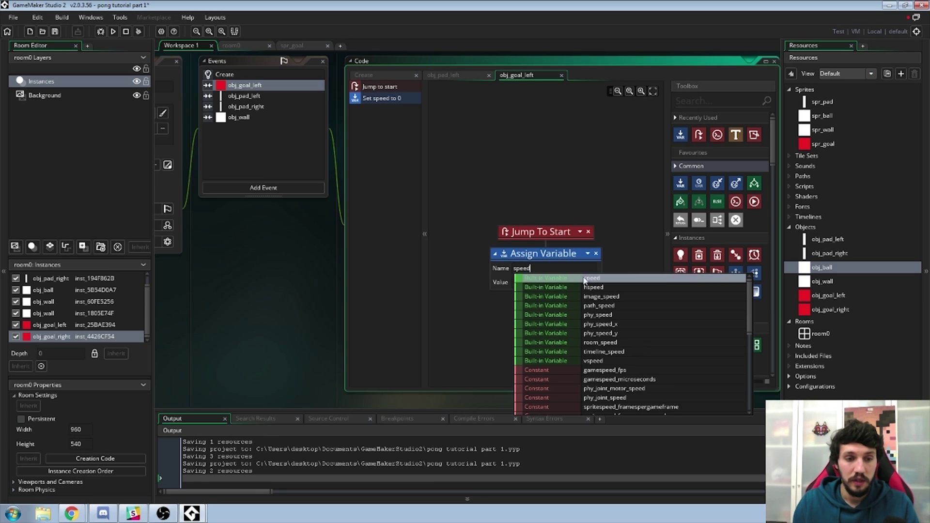
pyautogui.press('Tab')
pyautogui.write('6')
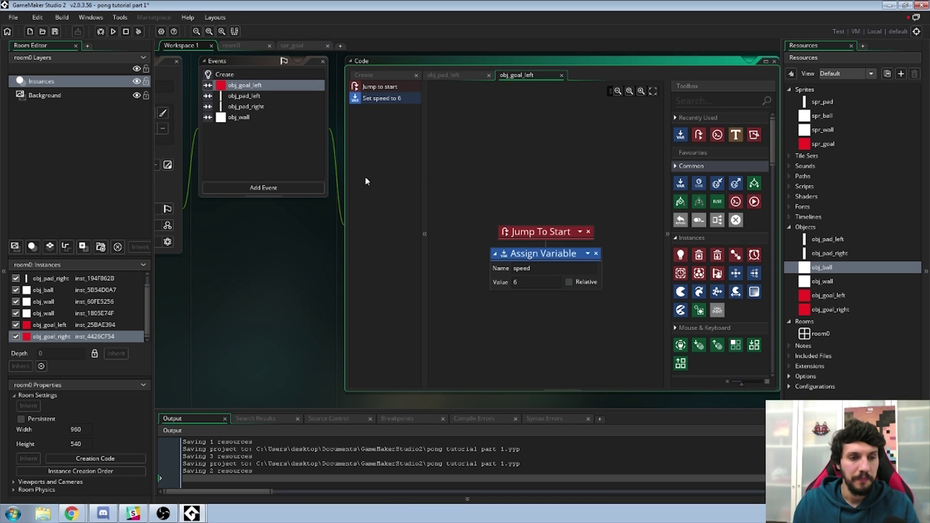
pyautogui.rightClick(245, 86)
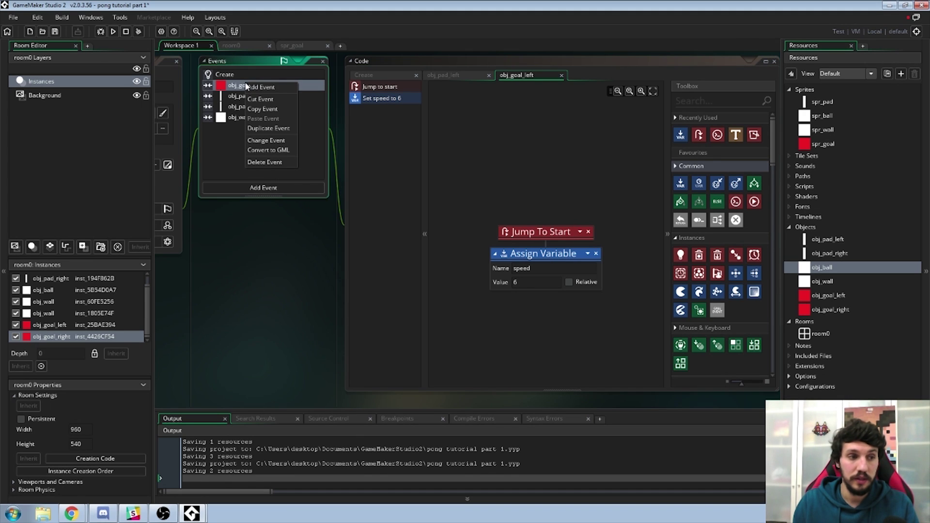
# Duplicate the obj_goal_left collision event as a collision with obj_goal_right
pyautogui.click(270, 129)
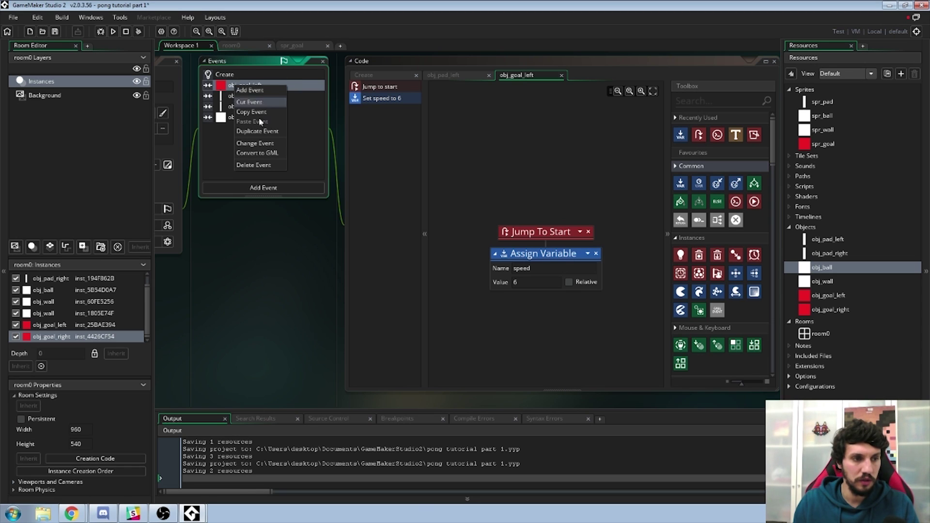
pyautogui.click(271, 131)
pyautogui.click(270, 132)
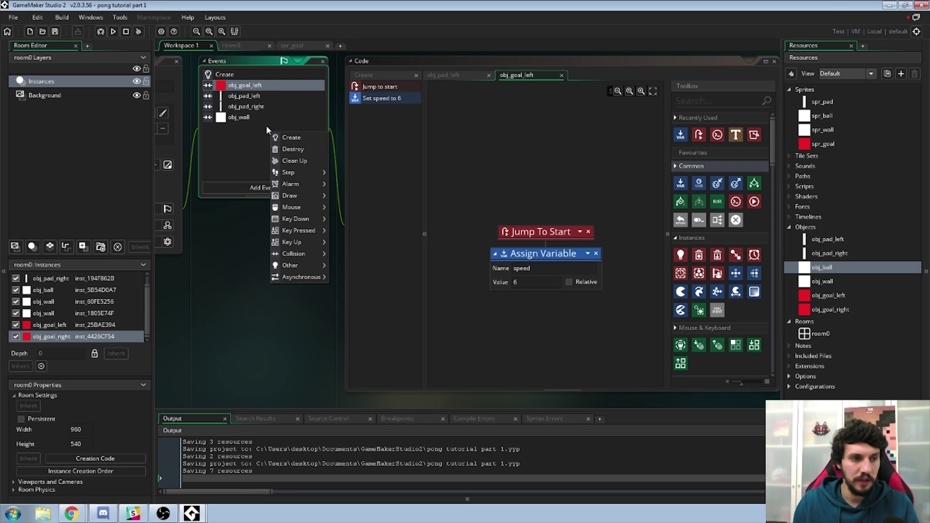
pyautogui.moveTo(301, 254)
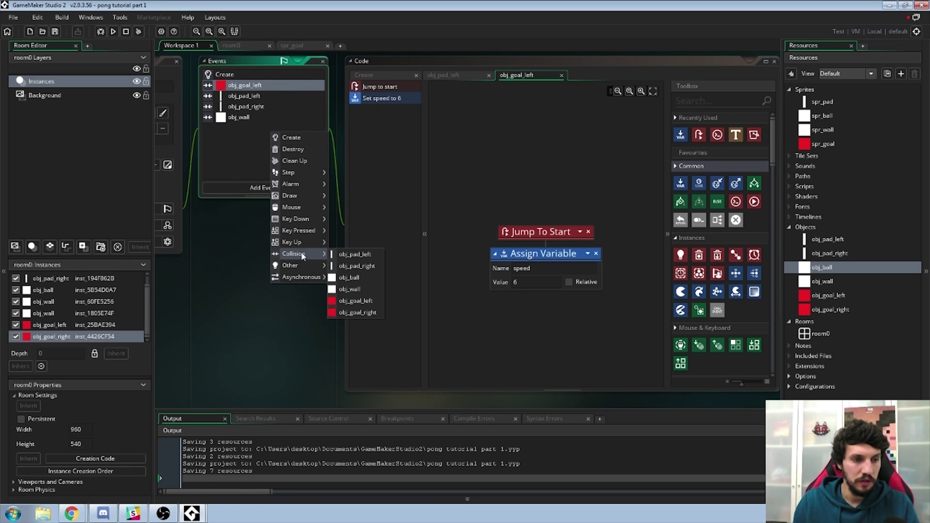
pyautogui.click(363, 311)
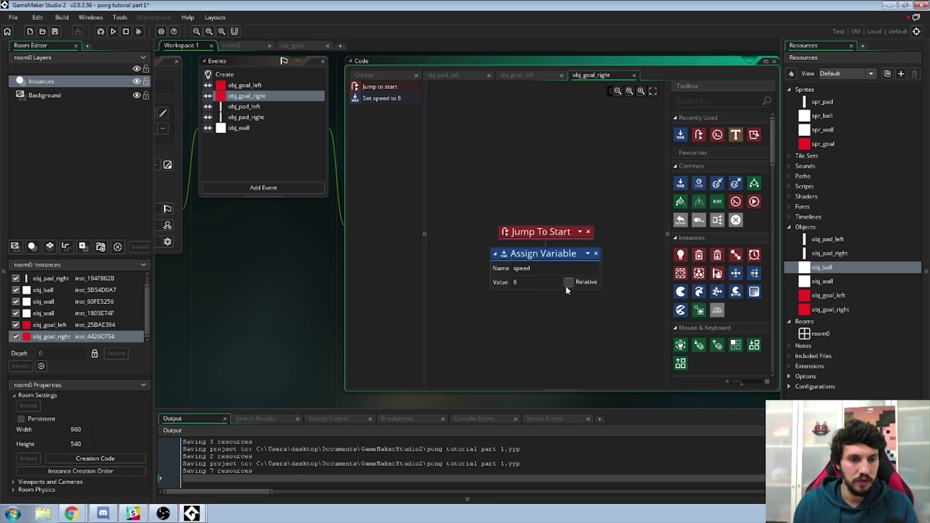
# Run the game and move the right paddle with Up/Down to watch the ball reset at a goal
pyautogui.click(113, 32)
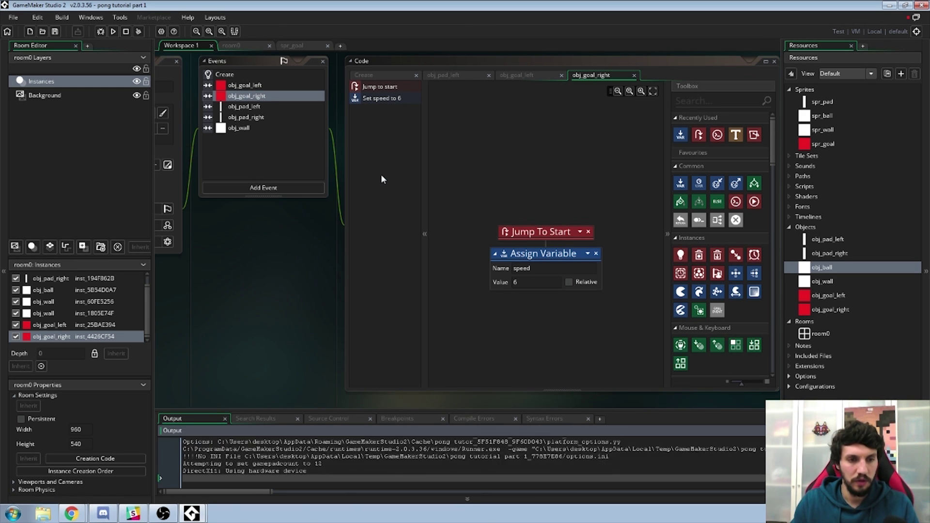
pyautogui.press('Up')
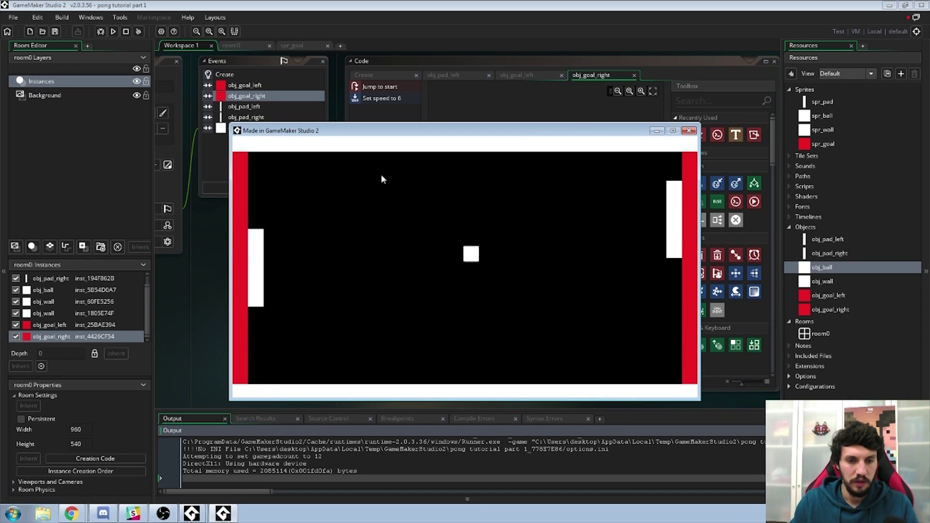
pyautogui.press('Down')
pyautogui.press('Down')
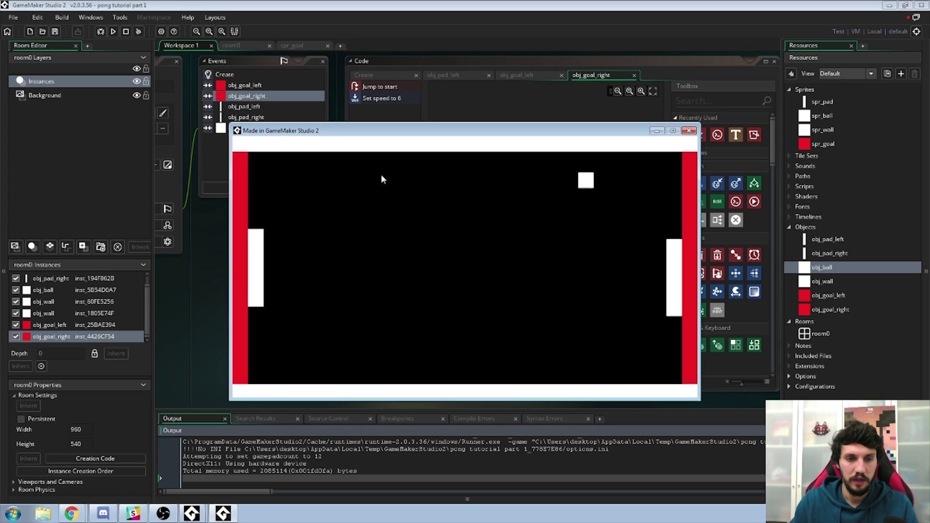